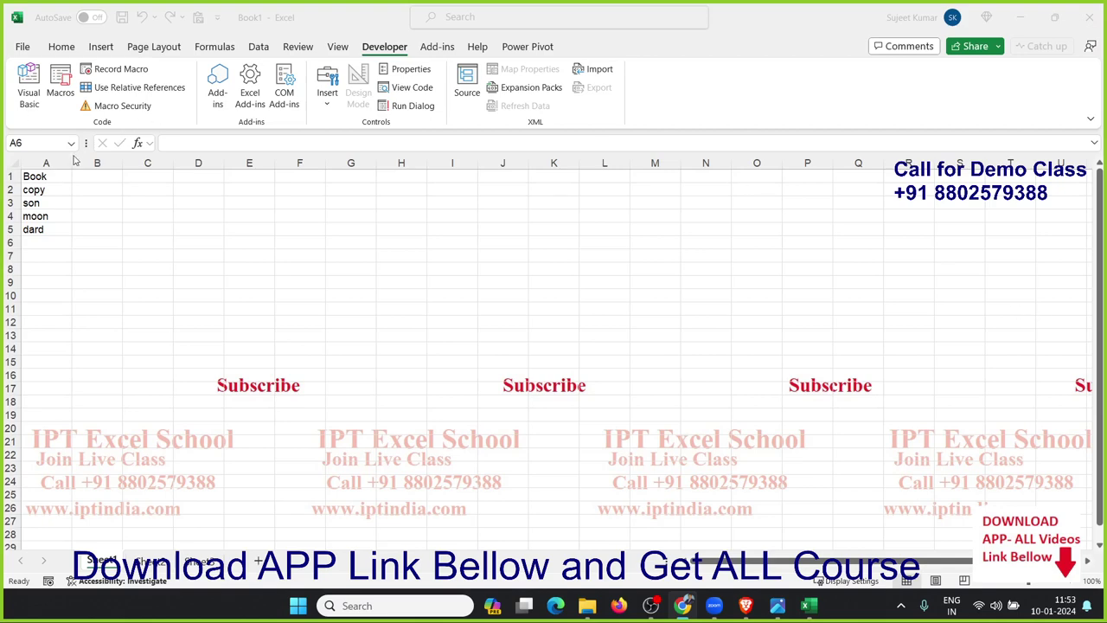
Select cells in the sheet, including the word list A1:A5 and range A19:D26.
double_click(45, 243)
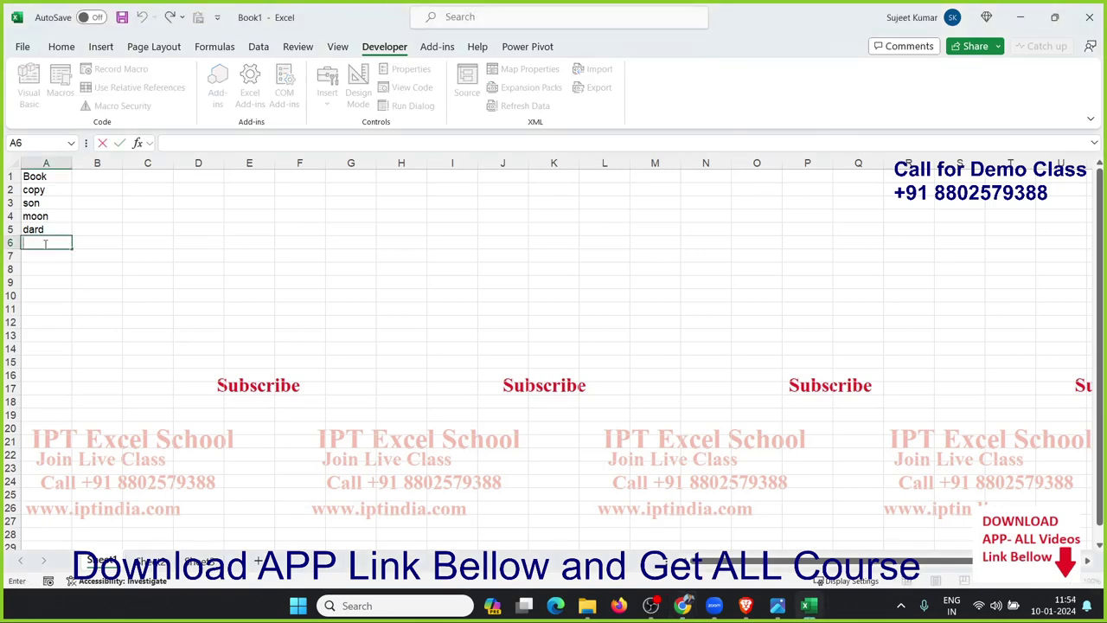
click(42, 262)
drag(49, 230, 51, 177)
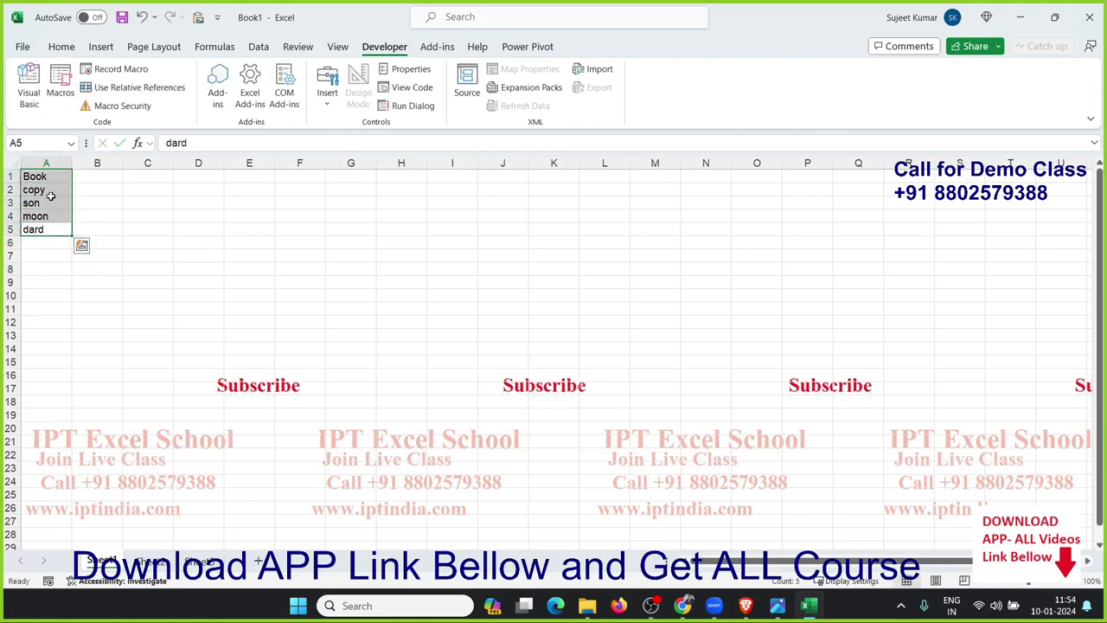
click(50, 198)
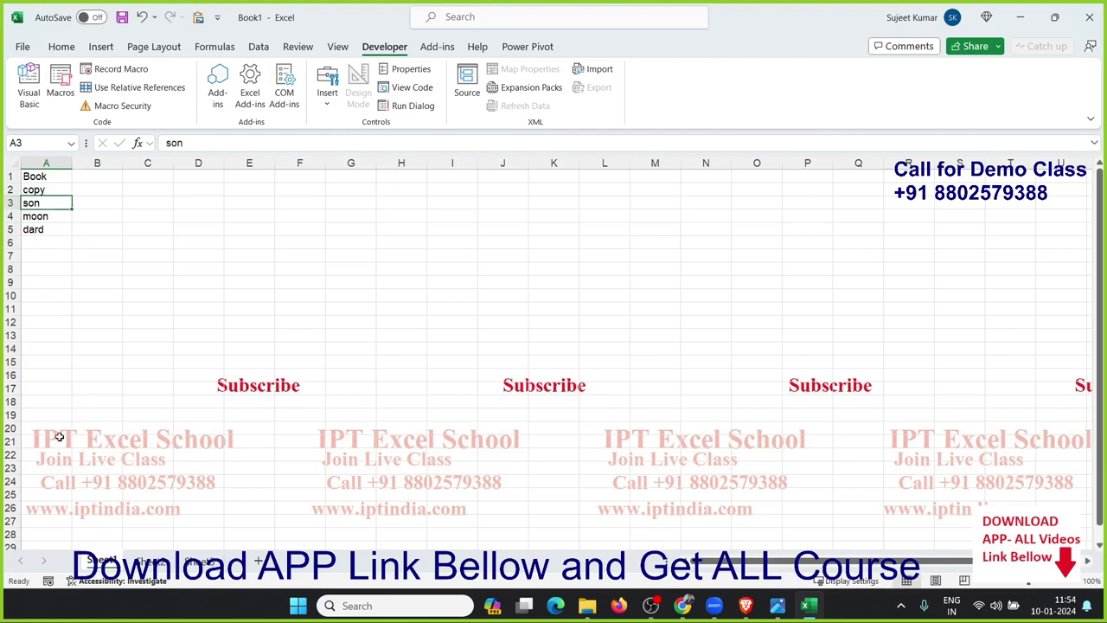
mouse_move(30, 417)
mouse_down()
mouse_move(187, 513)
mouse_move(188, 527)
mouse_up()
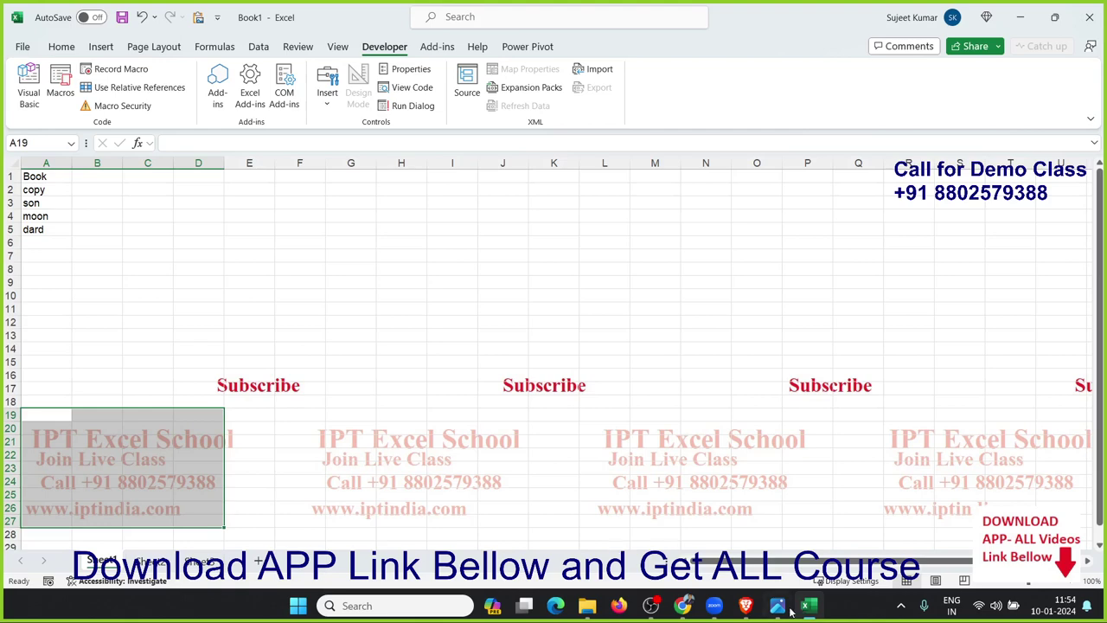
View the VBA.jpg image, then return to Excel and select cell D7.
mouse_move(781, 610)
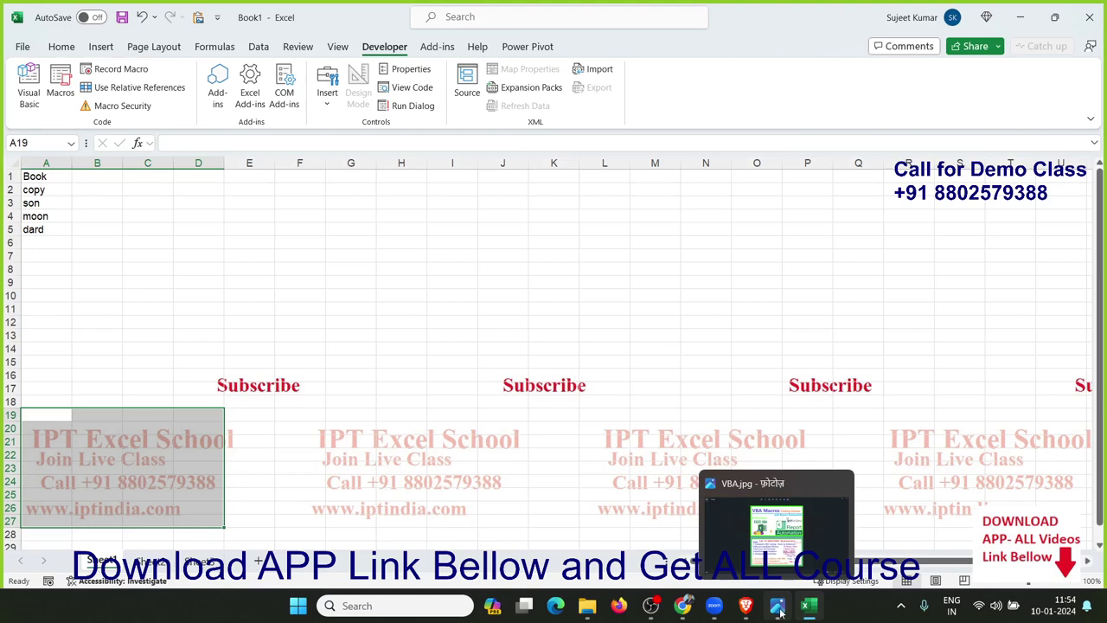
click(781, 609)
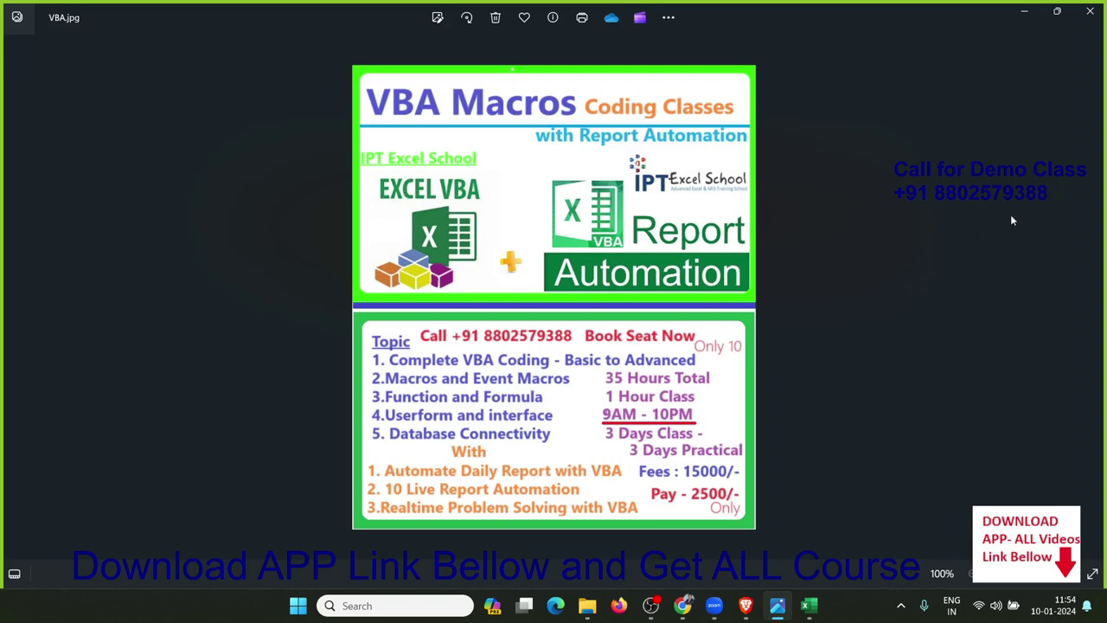
click(1024, 12)
click(200, 257)
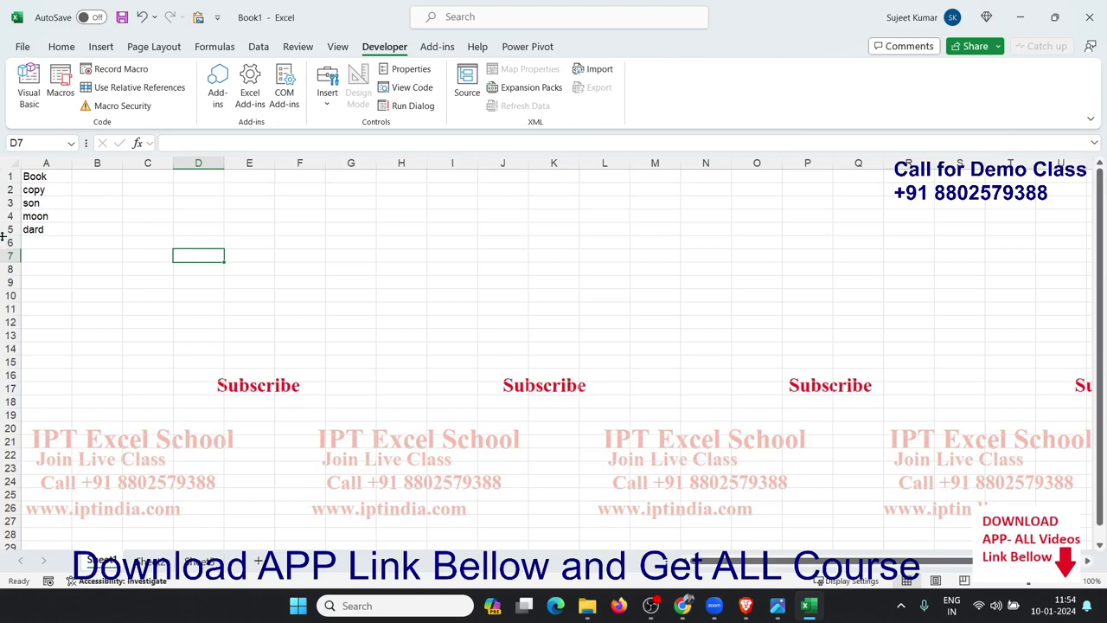
With A1:A5 selected, insert a new module in the VBA editor, snapped left.
drag(38, 230, 42, 177)
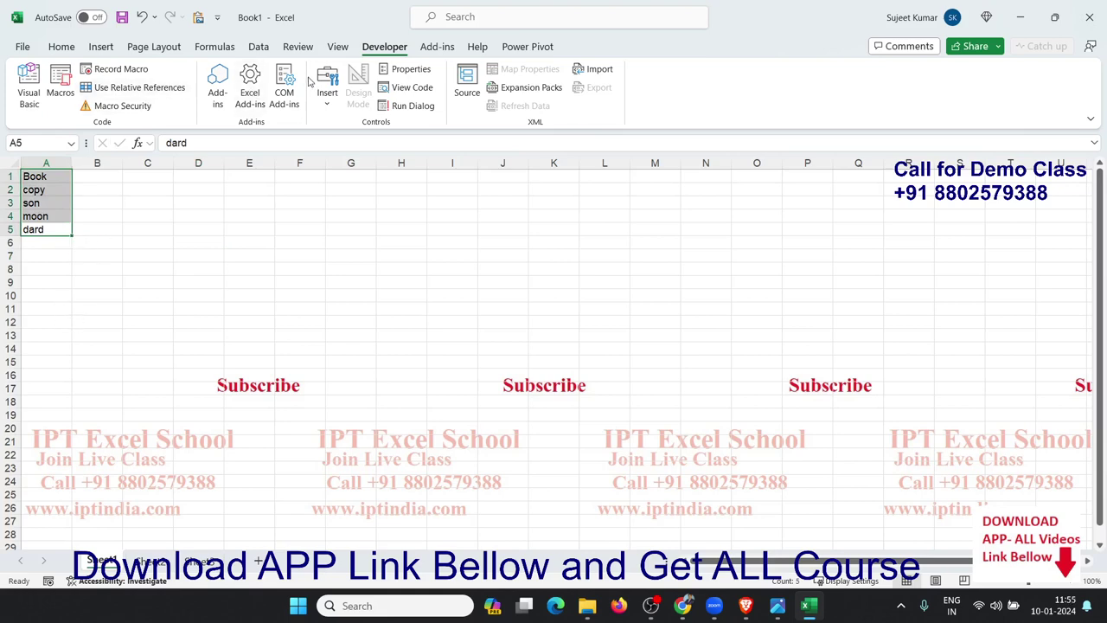
click(28, 93)
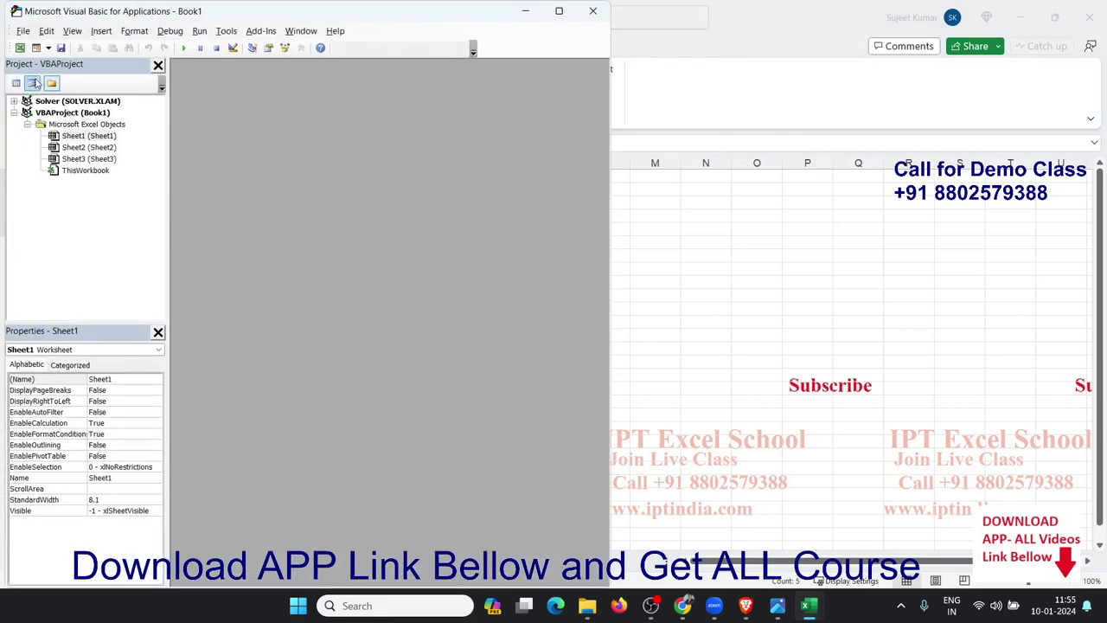
click(101, 30)
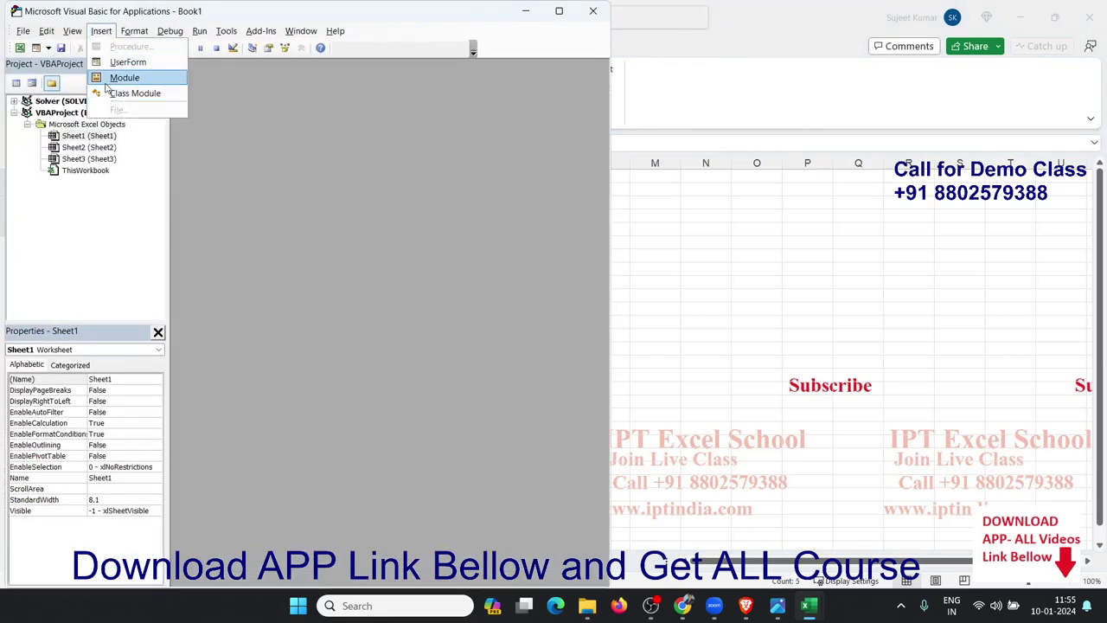
click(110, 77)
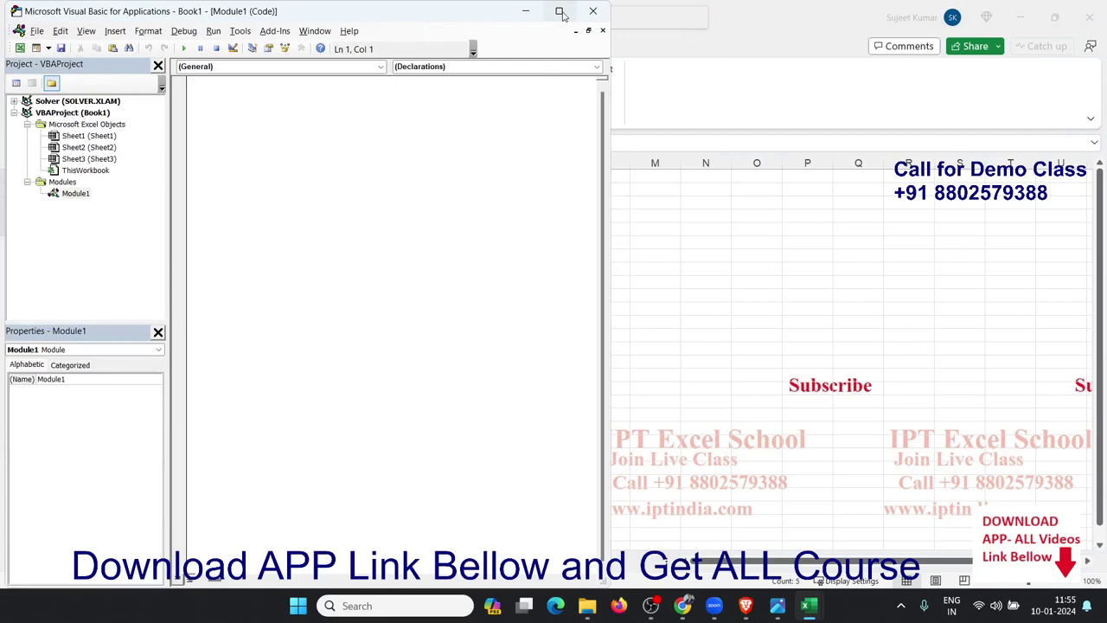
mouse_move(560, 13)
click(508, 54)
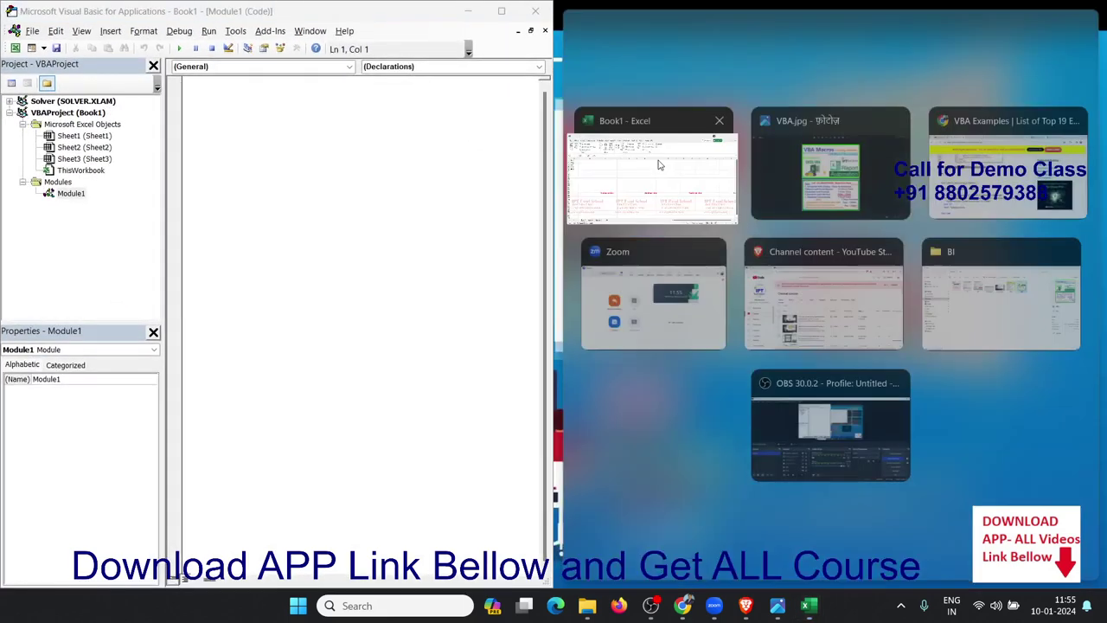
Snap Excel to the right and create the Sub sam_7() outline in Module1.
click(657, 173)
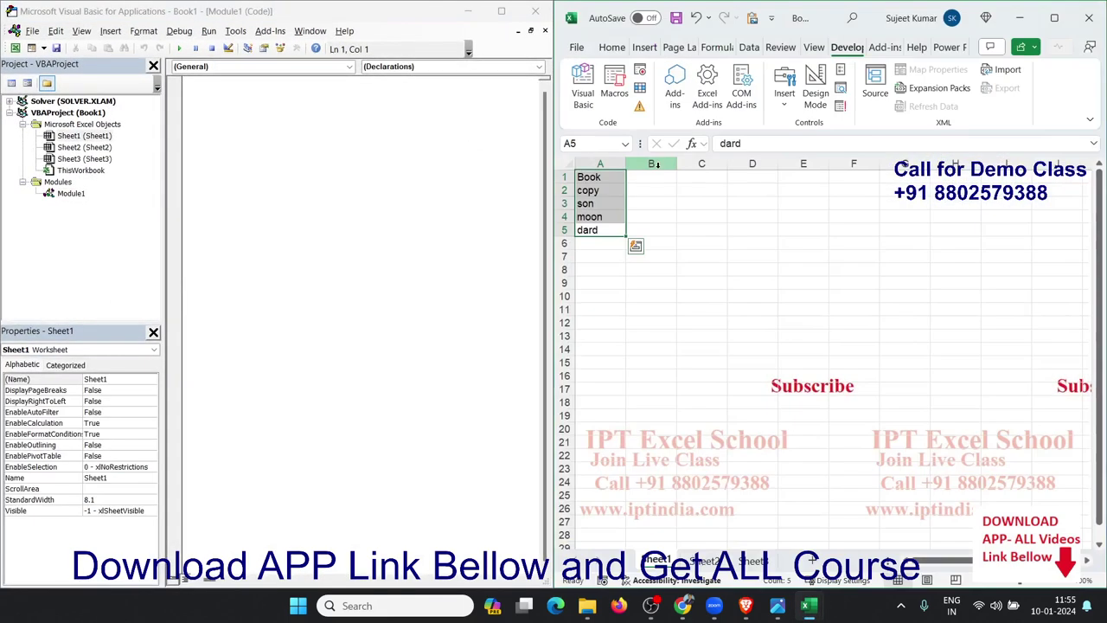
click(232, 96)
text(sub )
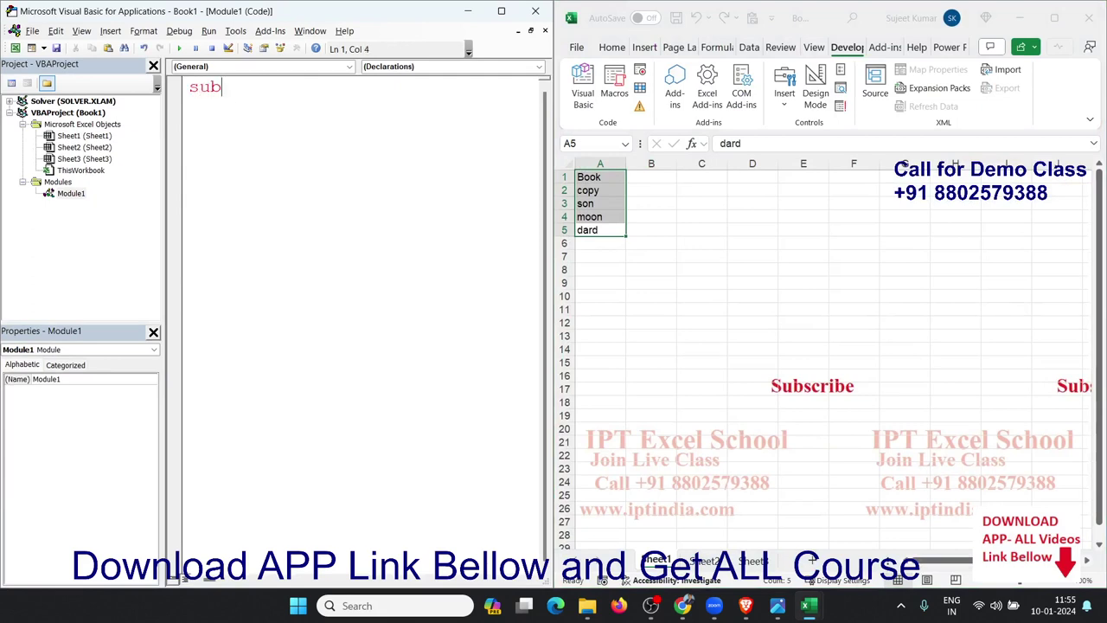
text(samp)
key(BackSpace)
text(_7)
text(())
key(Return)
key(Return)
key(Return)
key(Return)
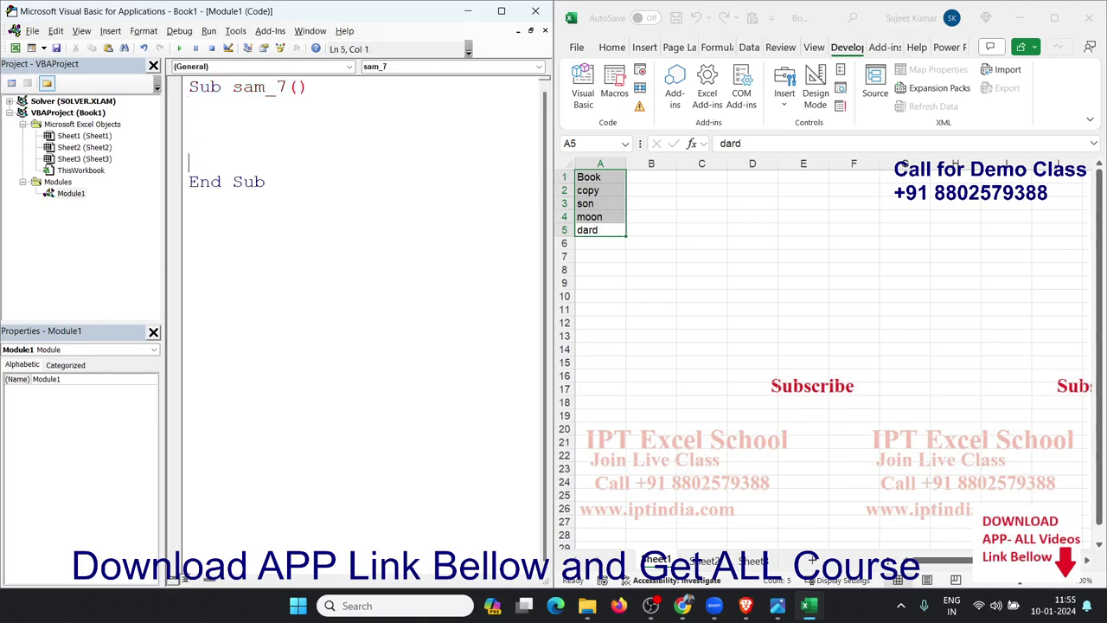
key(Return)
key(Up)
key(Up)
key(Up)
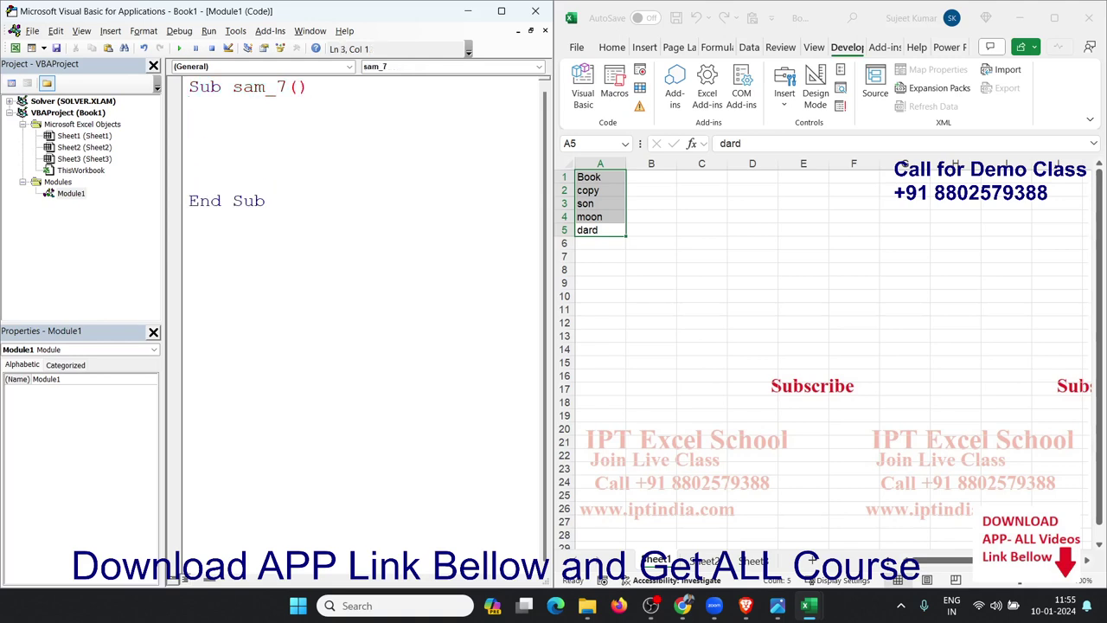
Declare Dim r As Range and add the line For Each r In Selection.
text(d)
text(im r )
text(as ra)
key(Tab)
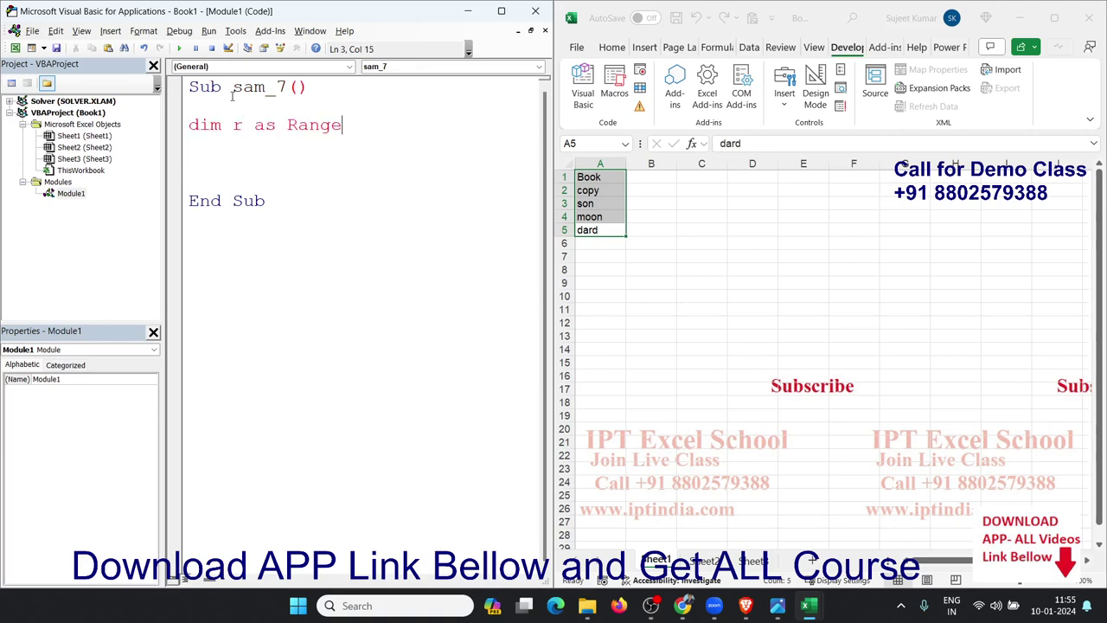
key(Return)
key(Return)
text(f)
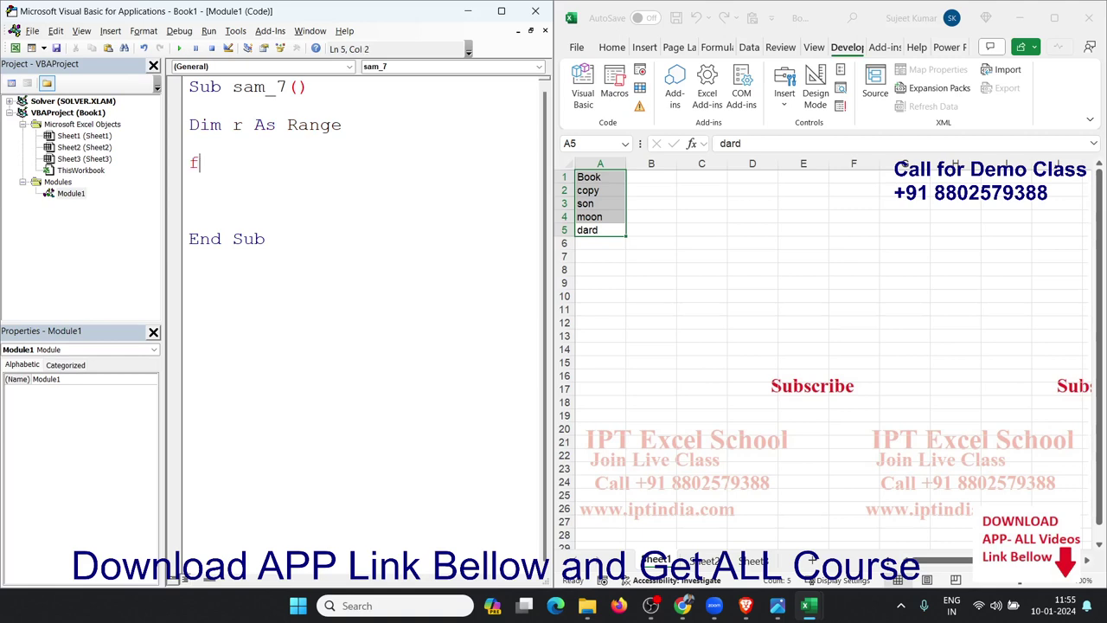
text(or )
text(r )
text(each)
key(BackSpace)
key(BackSpace)
key(BackSpace)
key(BackSpace)
key(BackSpace)
key(BackSpace)
key(BackSpace)
text(each )
text(r i)
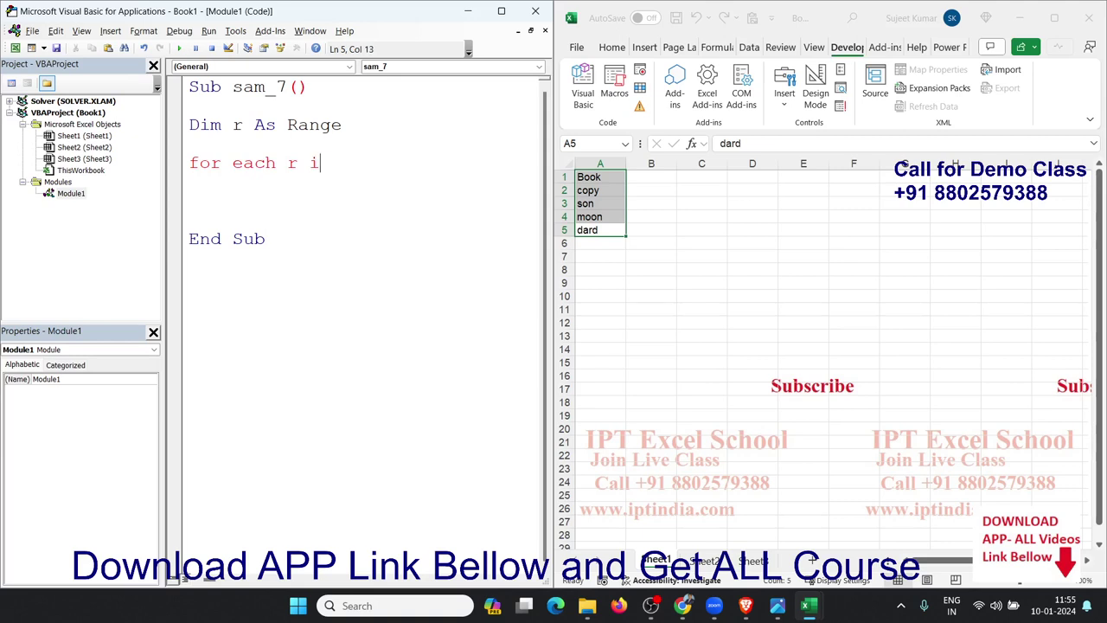
text(n selectio)
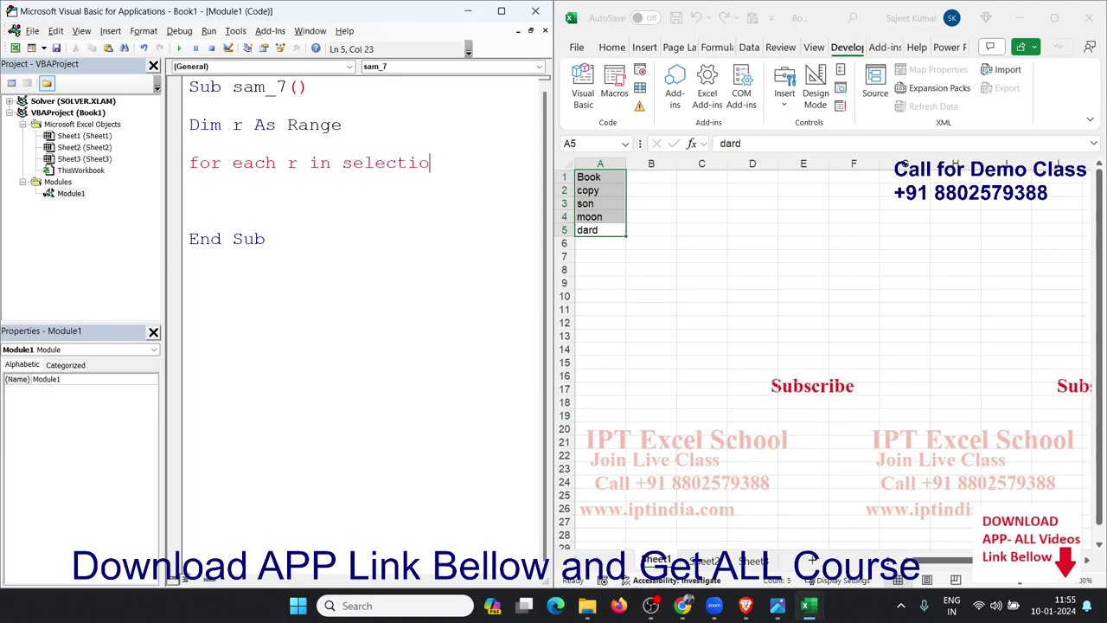
text(n)
key(Return)
Close the loop with Next i and begin typing If Not Application.Ch inside it.
key(Return)
key(Return)
key(Return)
text(ne)
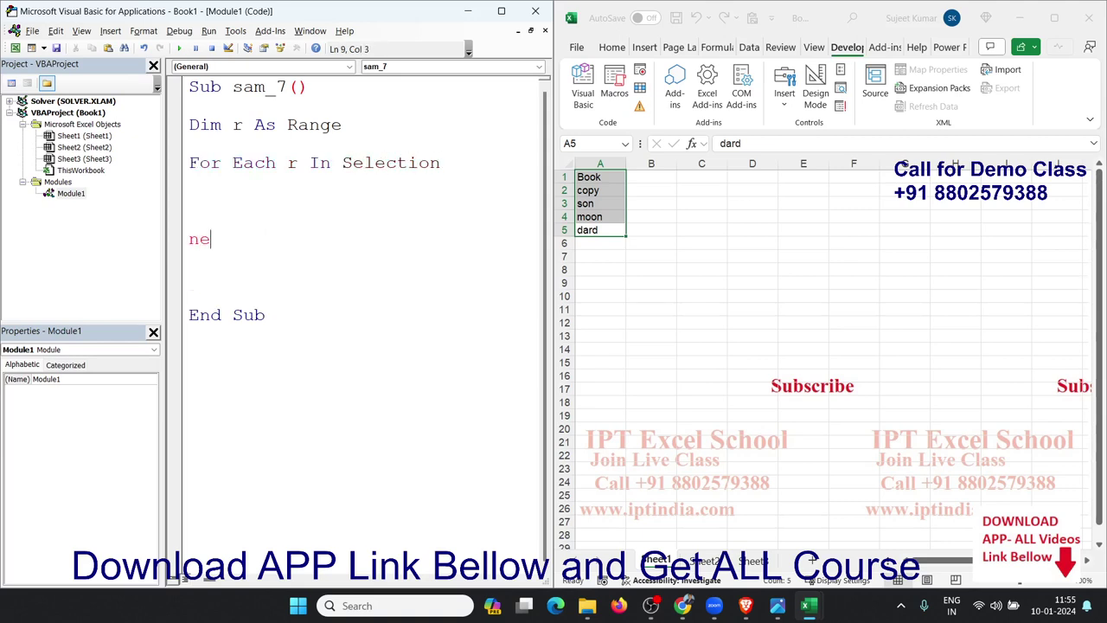
text(xt )
text(i)
key(Up)
key(Up)
key(Return)
key(Return)
key(Return)
key(Return)
key(Up)
key(Up)
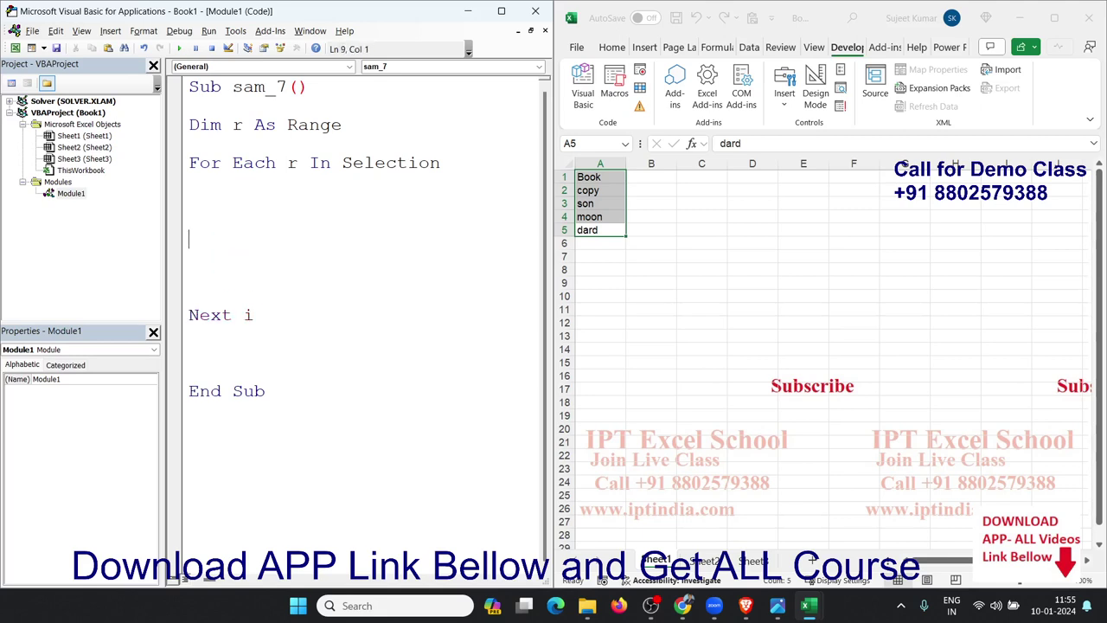
key(Up)
key(Up)
text(if not )
text(appl)
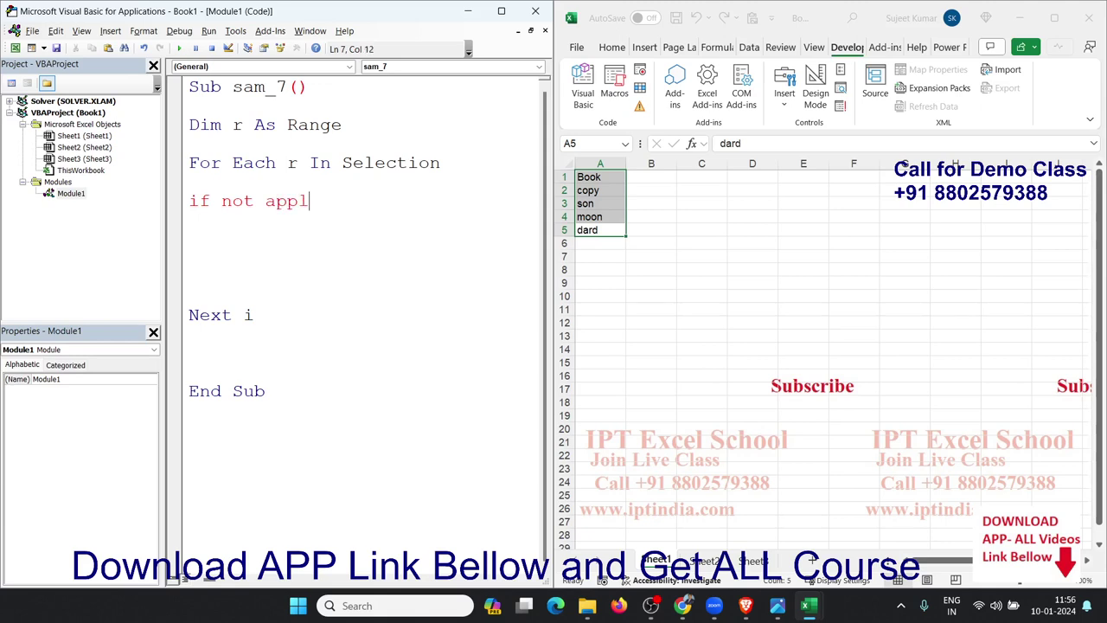
text(ica)
text(tion)
text(.)
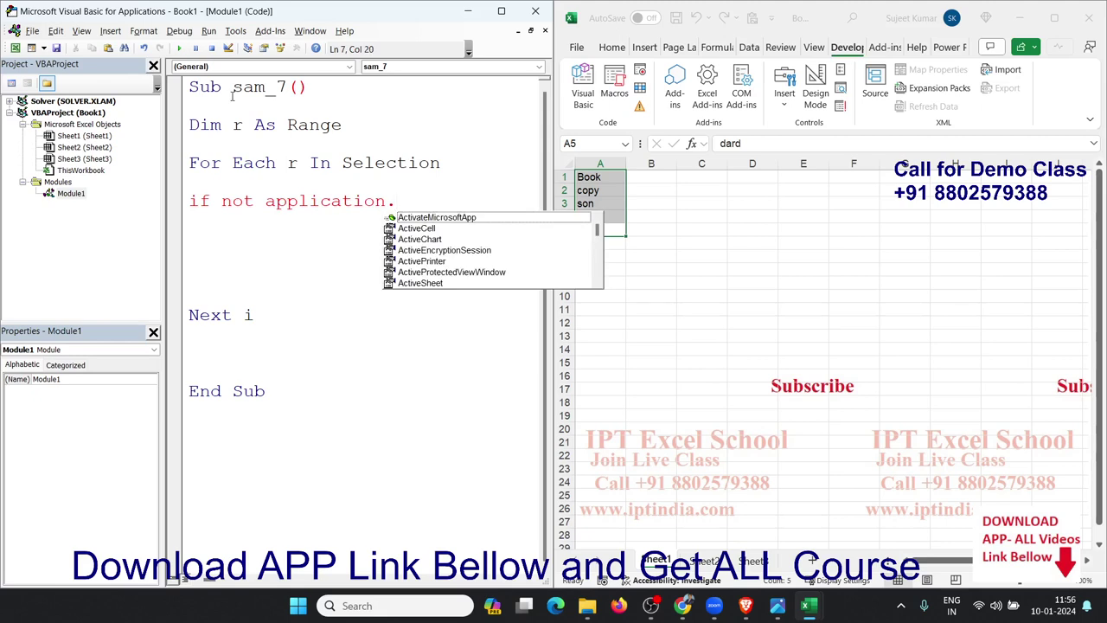
text(ch)
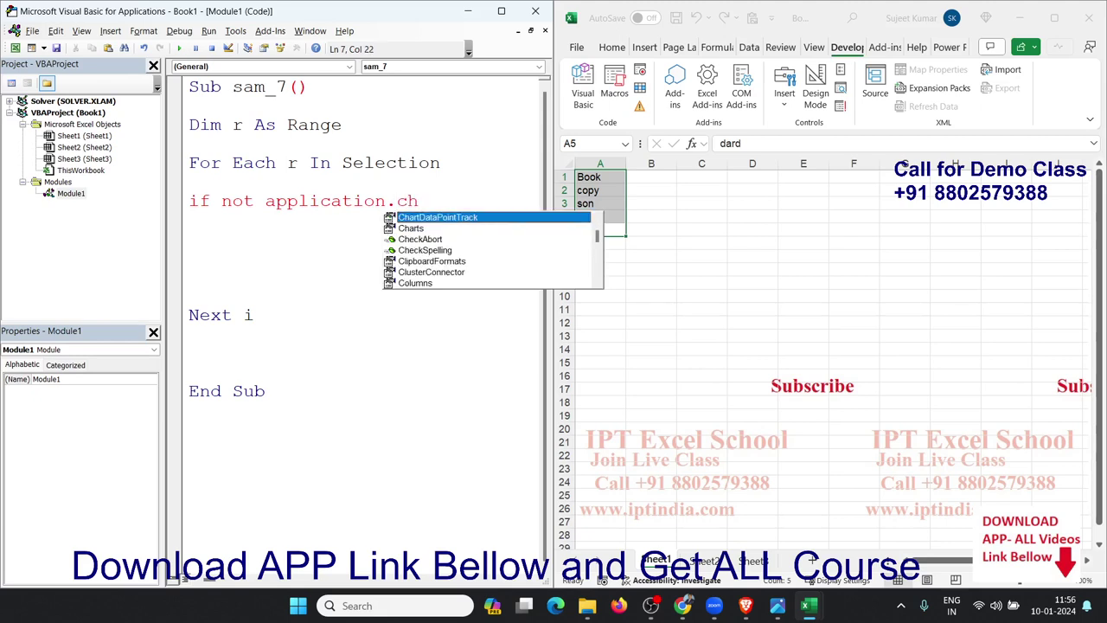
Complete the condition If Not Application.CheckSpelling(r.Text) Then.
key(Down)
key(Down)
key(Down)
key(Tab)
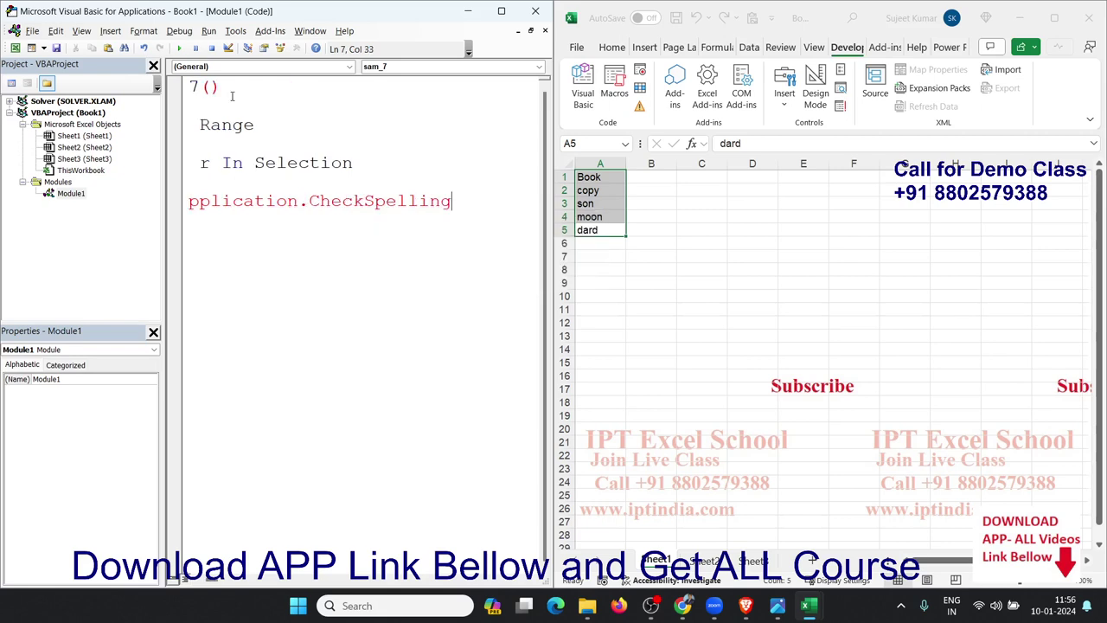
text(()
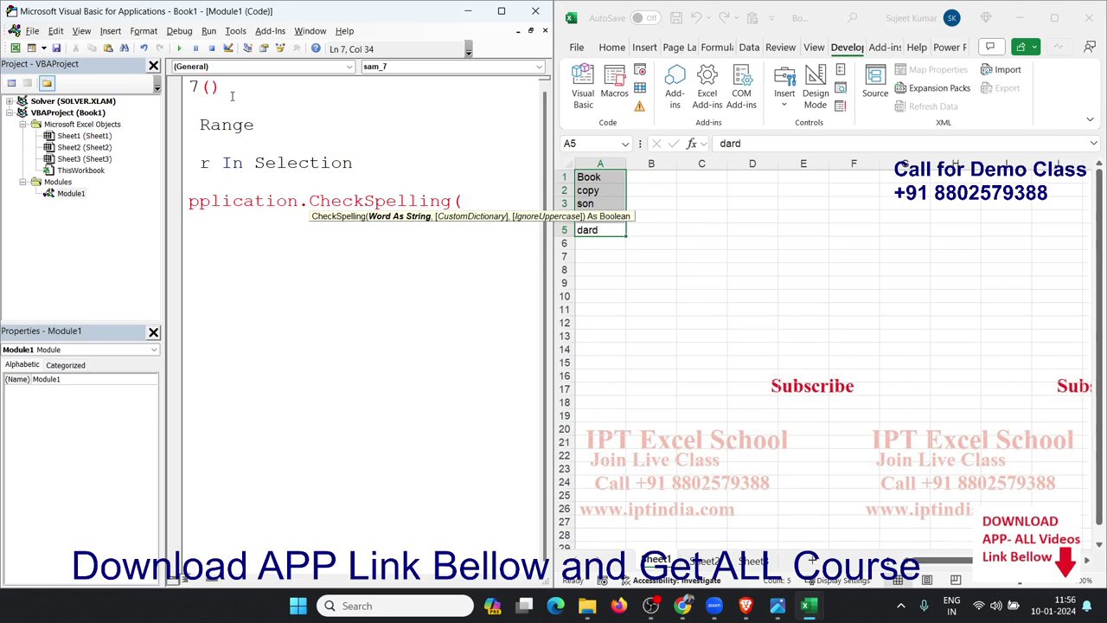
text(word)
text(:=)
key(BackSpace)
key(BackSpace)
key(BackSpace)
key(BackSpace)
key(BackSpace)
key(BackSpace)
text(r.te)
key(Tab)
text())
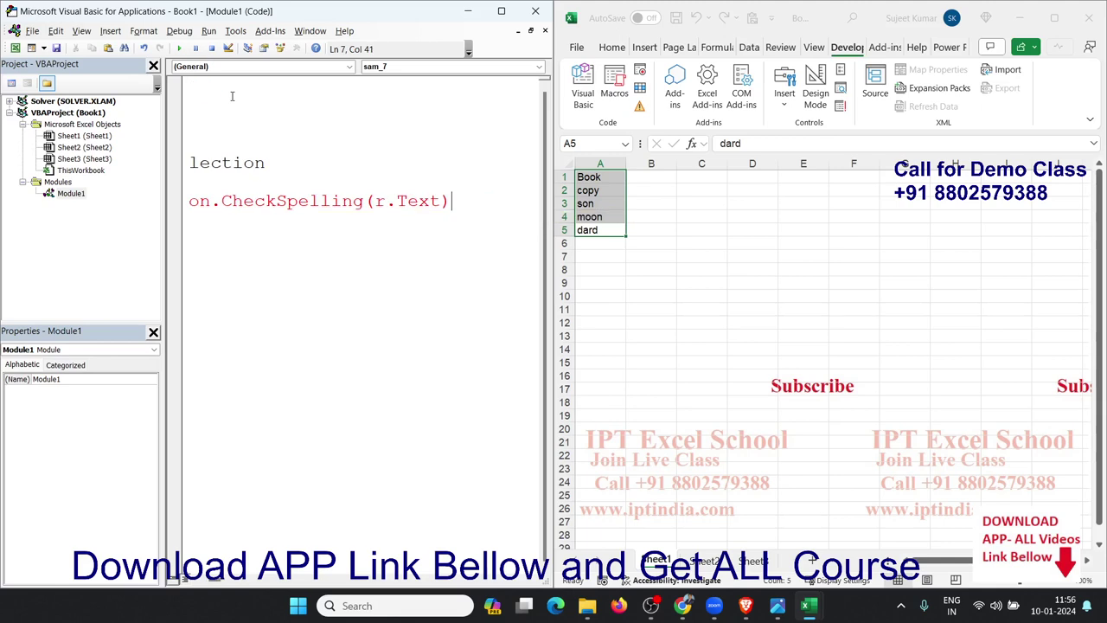
text( the)
text(n)
key(Return)
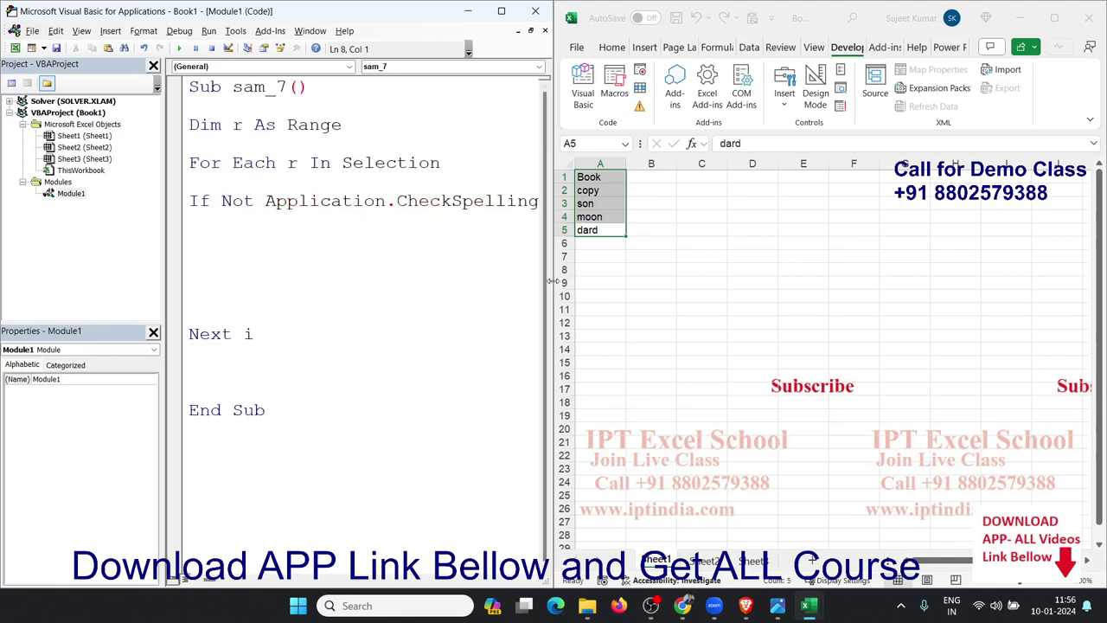
Widen the code editor and highlight Application, CheckSpelling, r and Text to explain them.
mouse_move(550, 277)
mouse_down()
mouse_move(723, 288)
mouse_move(702, 288)
mouse_up()
click(288, 200)
double_click(288, 200)
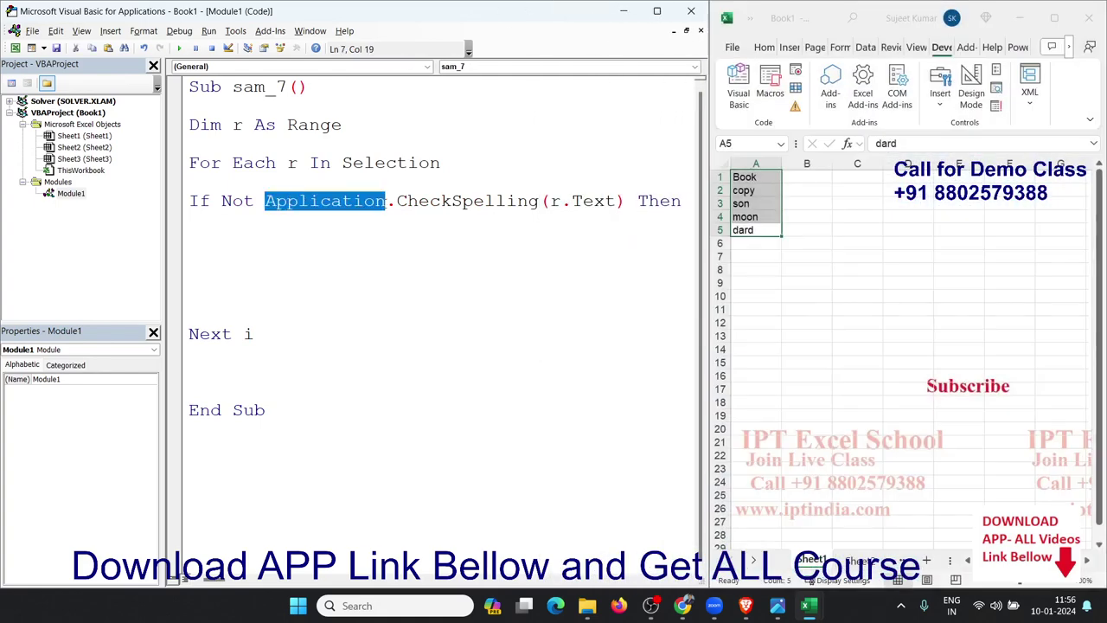
double_click(412, 204)
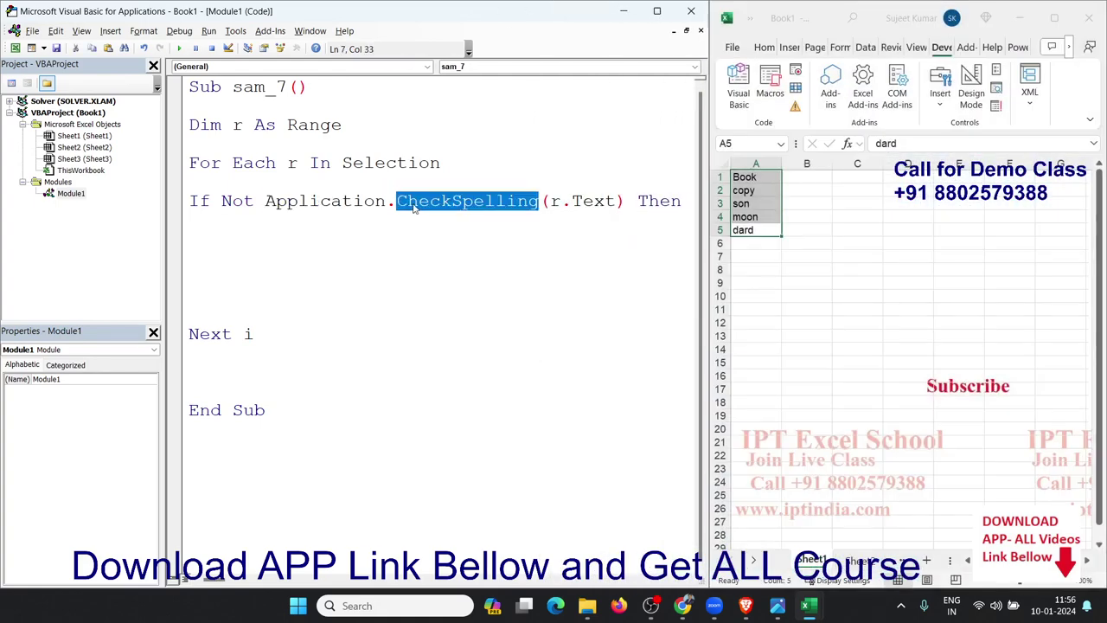
double_click(563, 202)
double_click(593, 202)
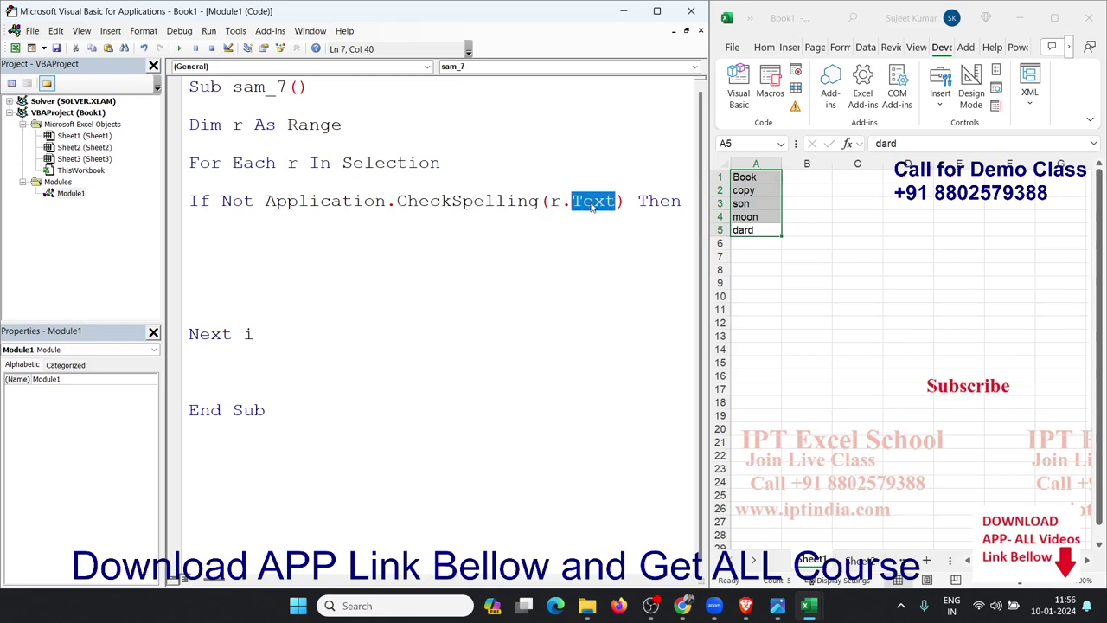
click(632, 212)
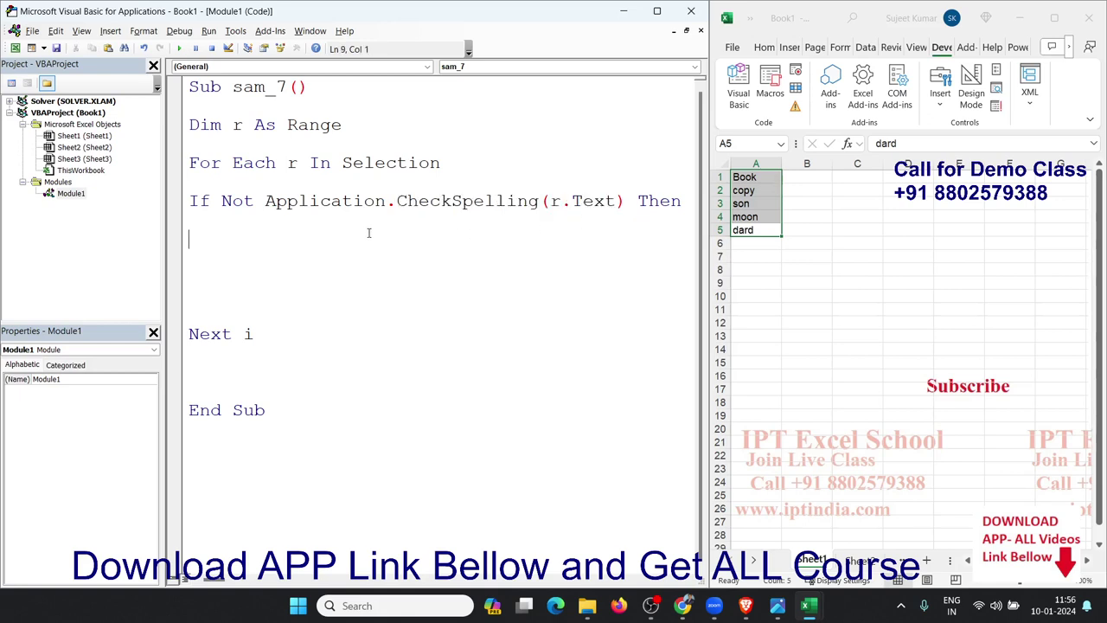
Add r.Interior.Color = vbRed inside the If and close it with End If.
text(r.)
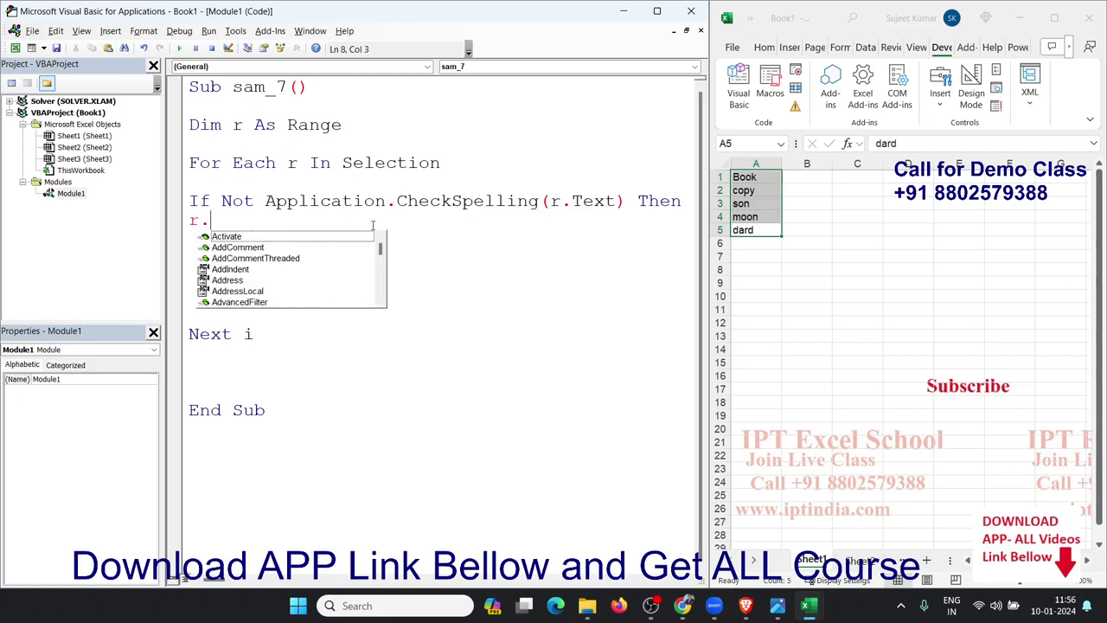
text(in)
key(Down)
key(Down)
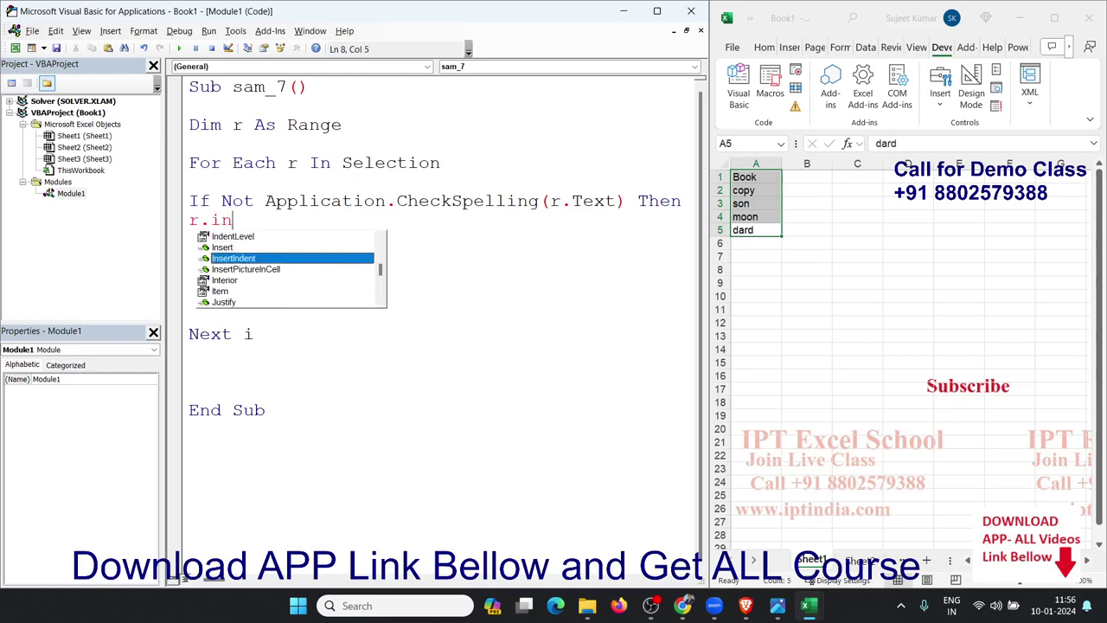
key(Down)
key(Down)
key(Tab)
text(.)
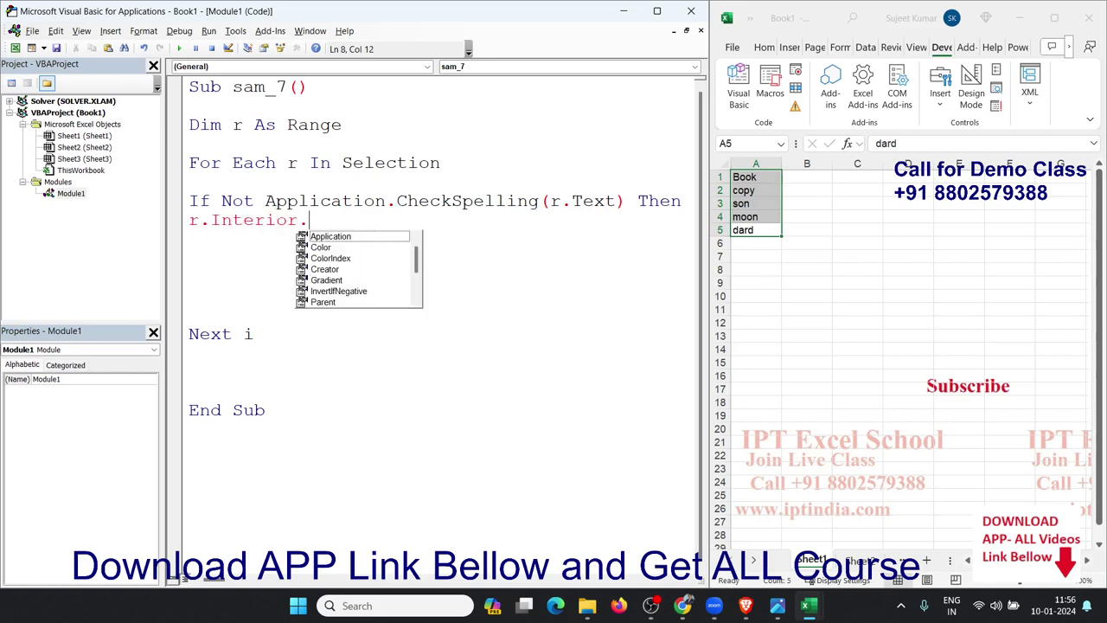
text(c)
key(Tab)
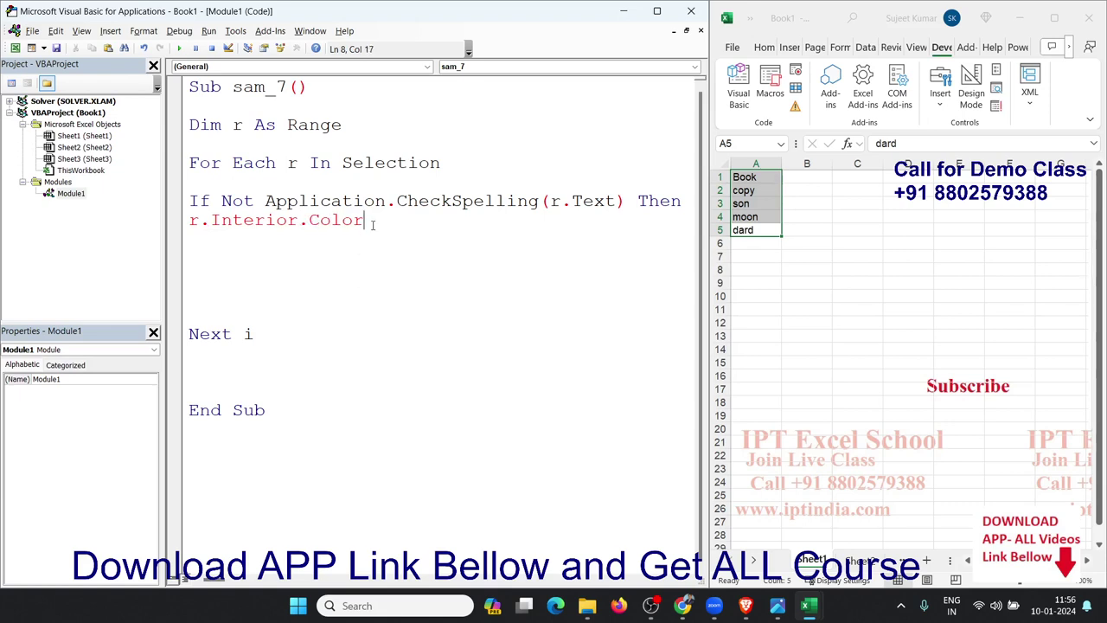
text(=vbre)
text(d)
key(Return)
text(e)
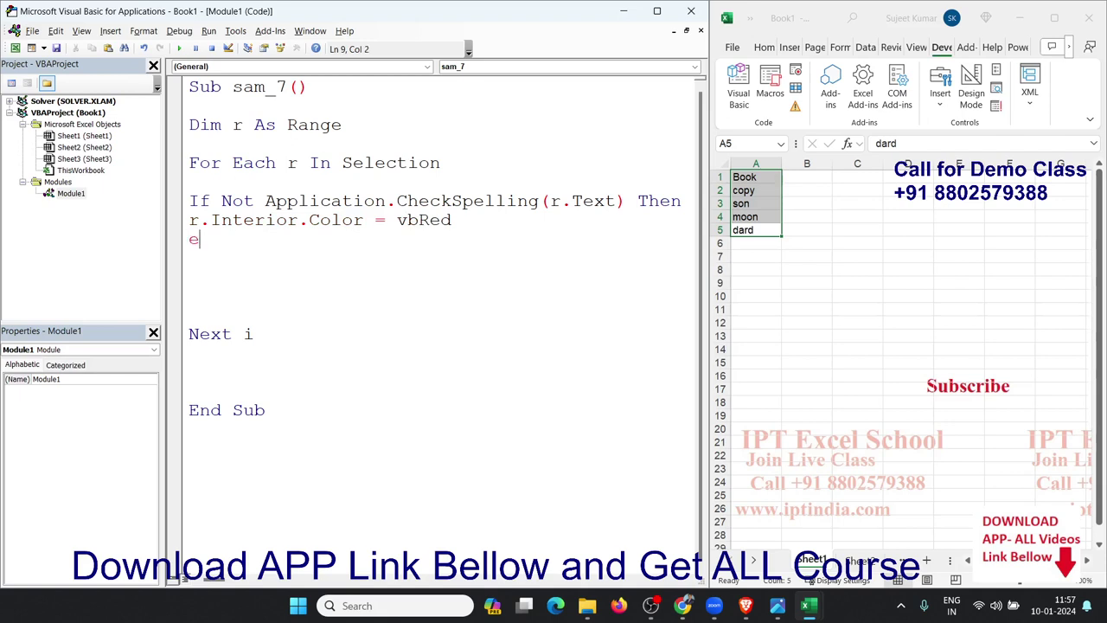
text(nd if)
key(Return)
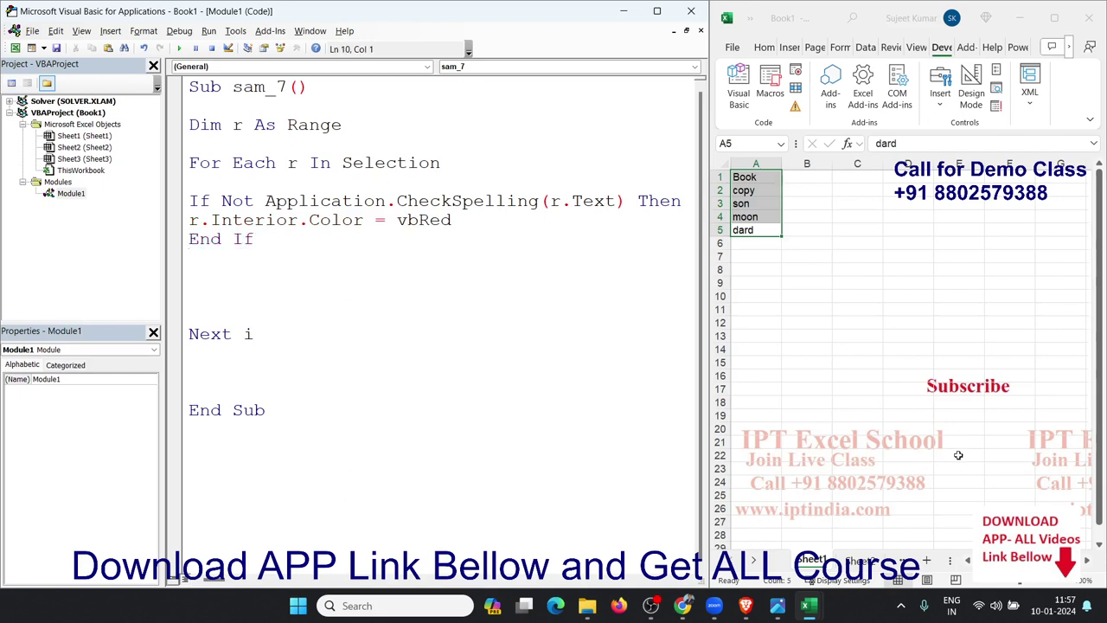
Run sam_7, fix the compile error by changing Next i to Next r, and rerun it.
click(756, 119)
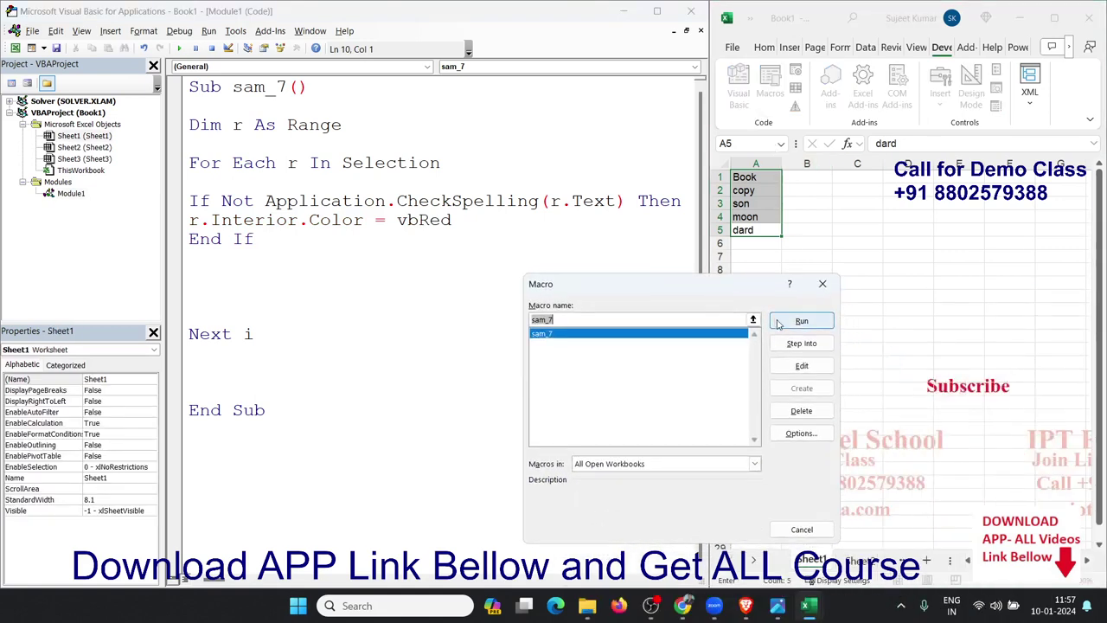
click(797, 323)
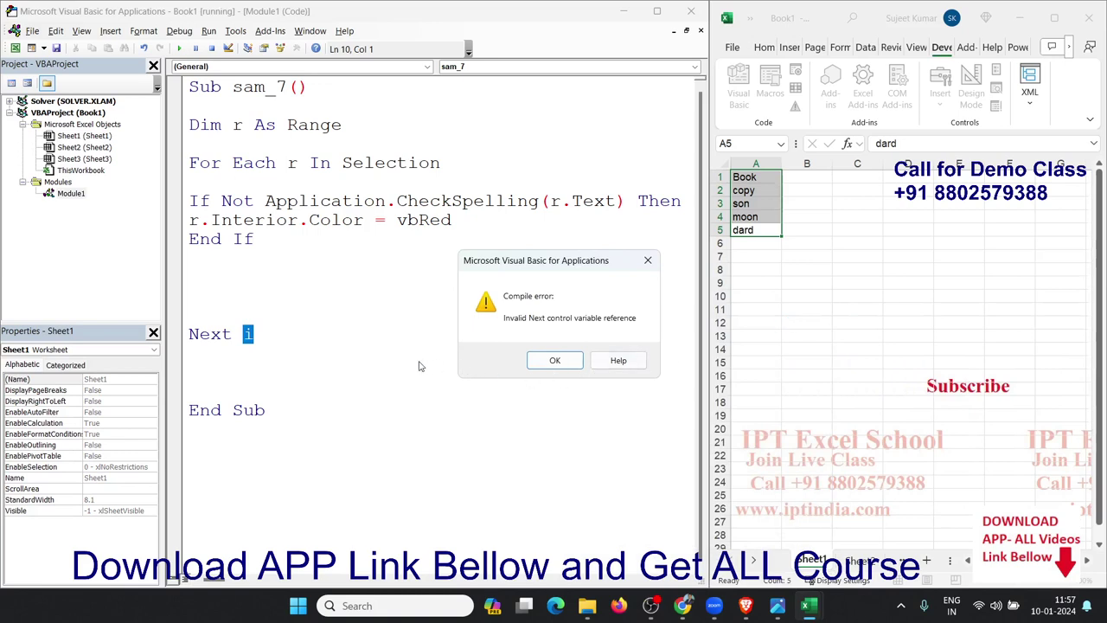
click(561, 360)
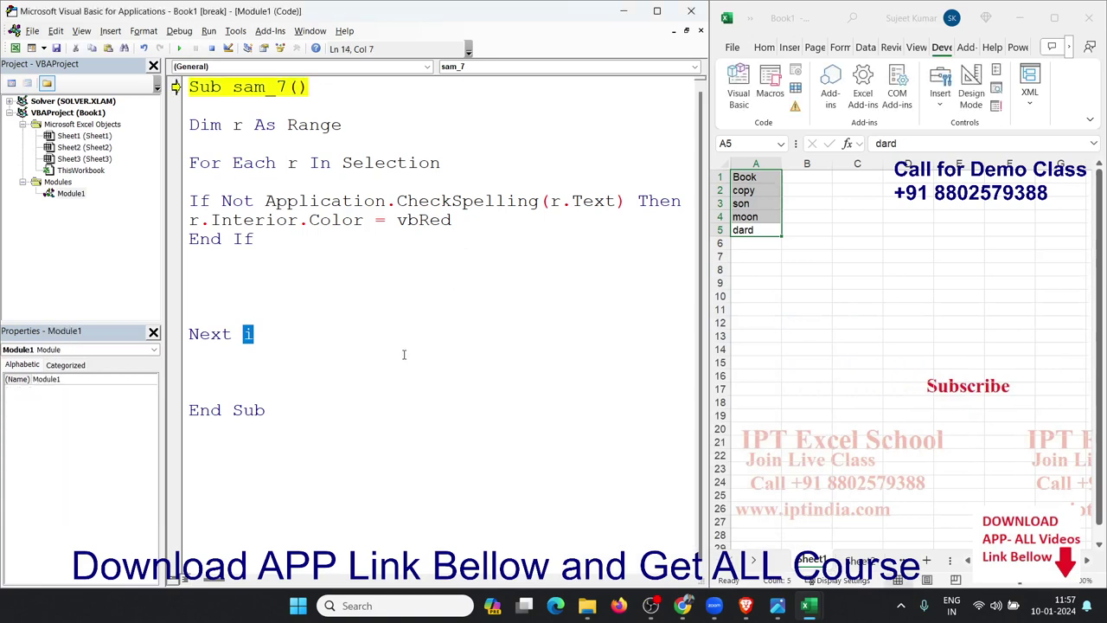
text(r)
click(364, 236)
click(179, 48)
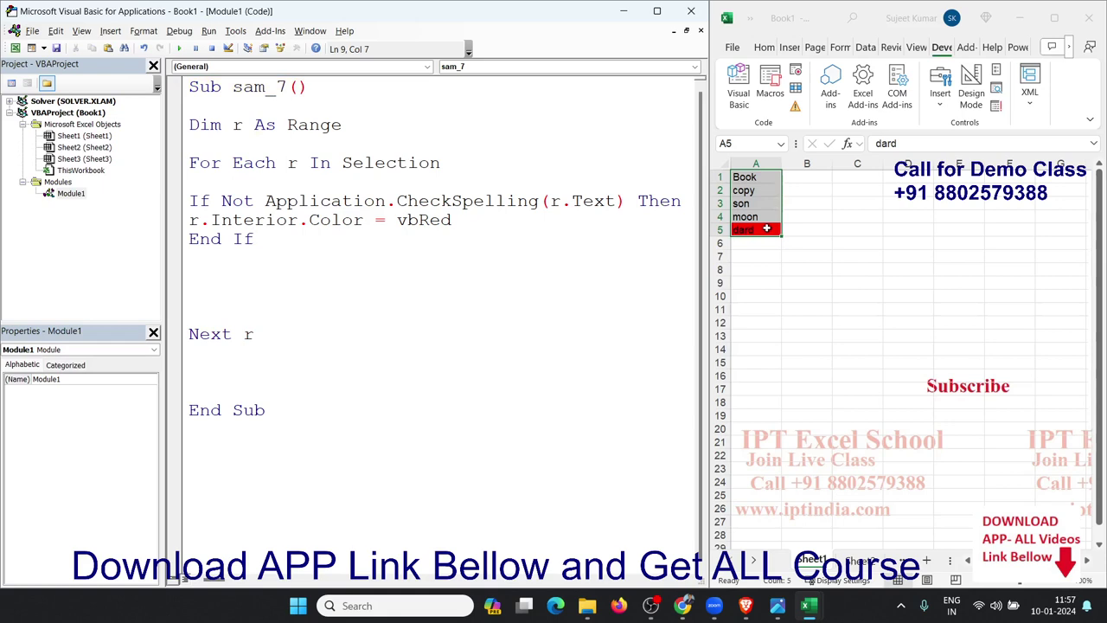
key(Left)
Switch from Excel to Photos showing the VBA.jpg course flyer full-screen.
click(683, 605)
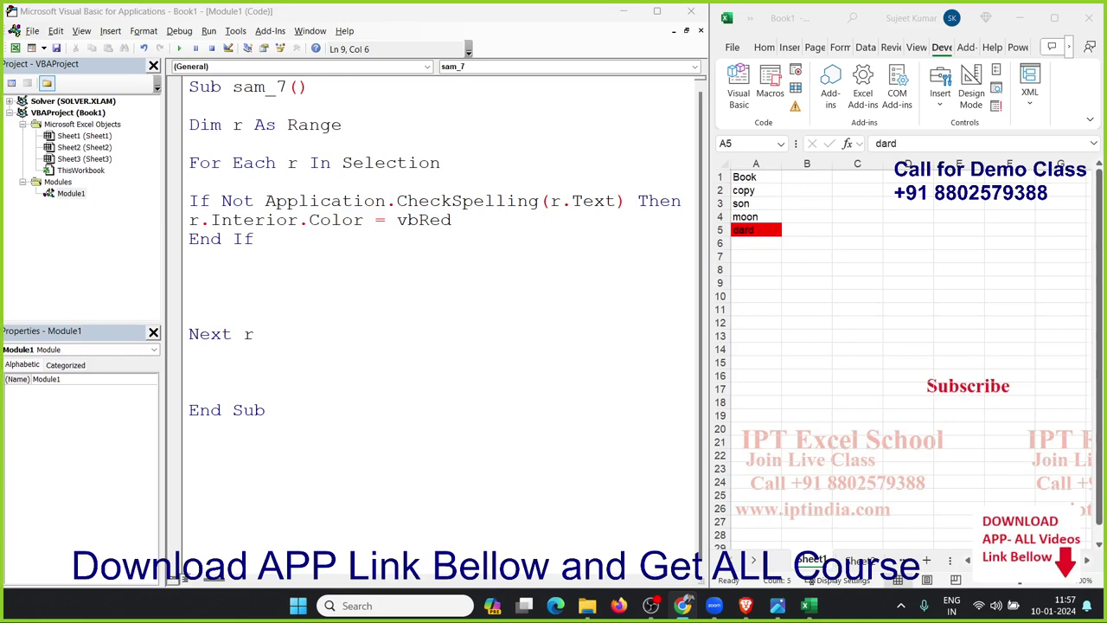
click(777, 605)
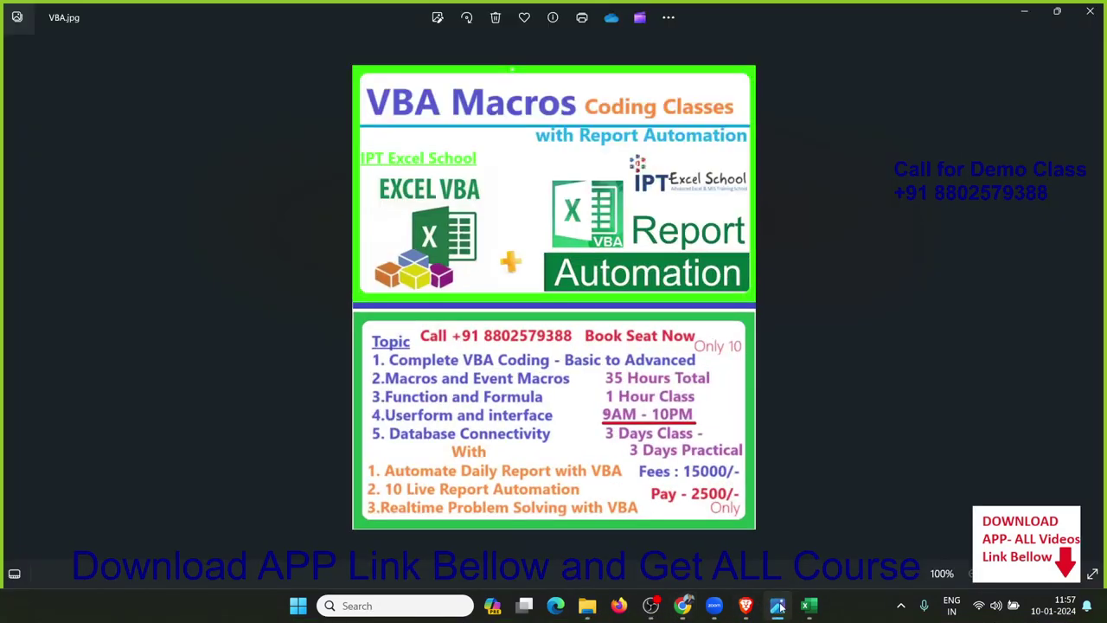